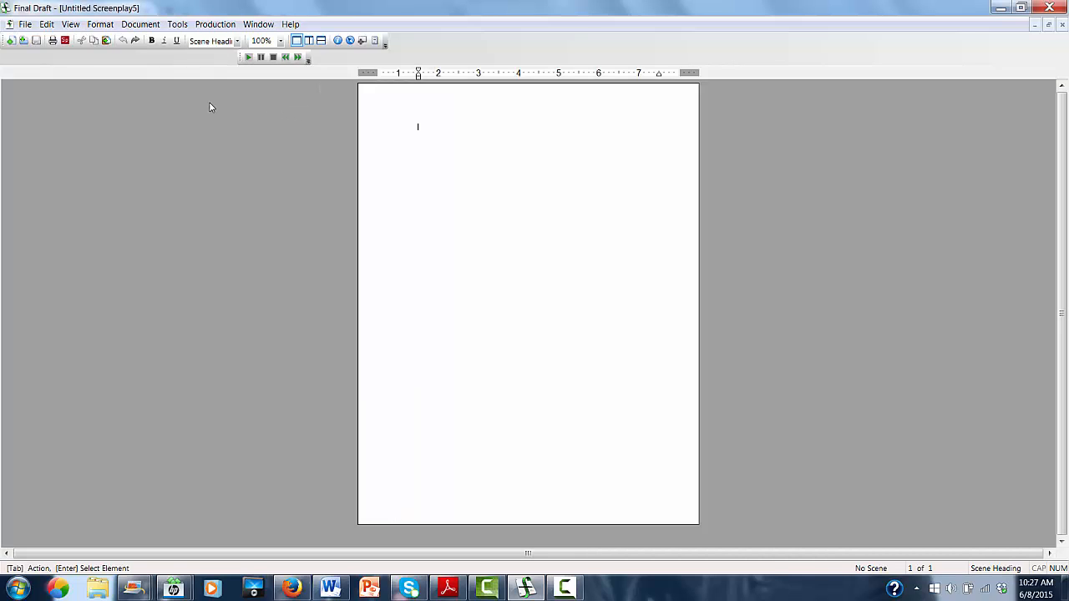
# Add the opening scene heading "INT. GOLDSPHON HALL - EARLY EVENING" using the Scene Heading element.
pyautogui.click(237, 41)
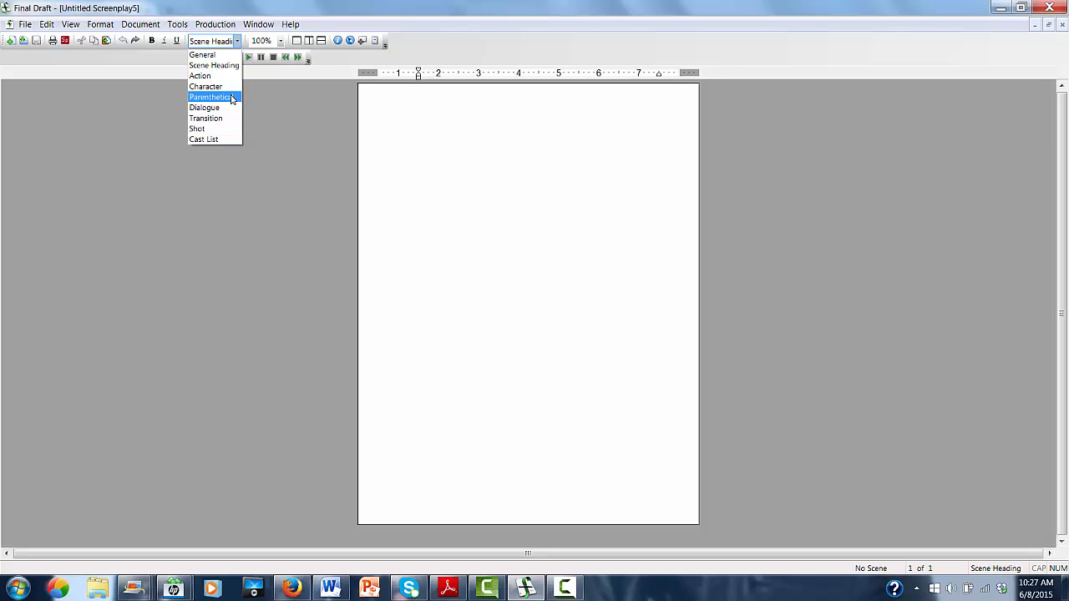
pyautogui.click(234, 66)
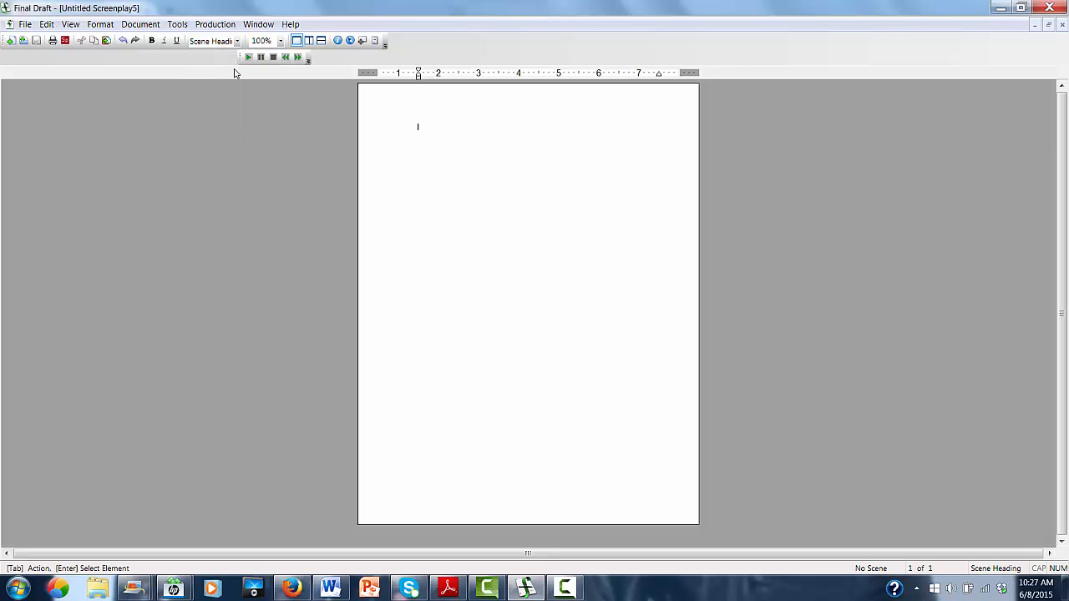
pyautogui.write('i')
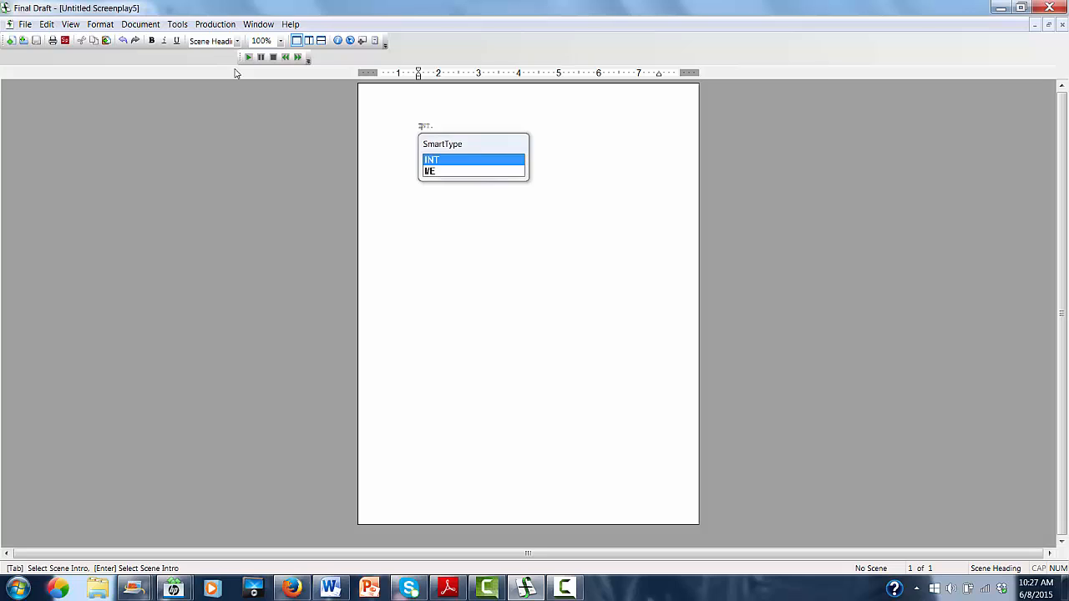
pyautogui.press('Return')
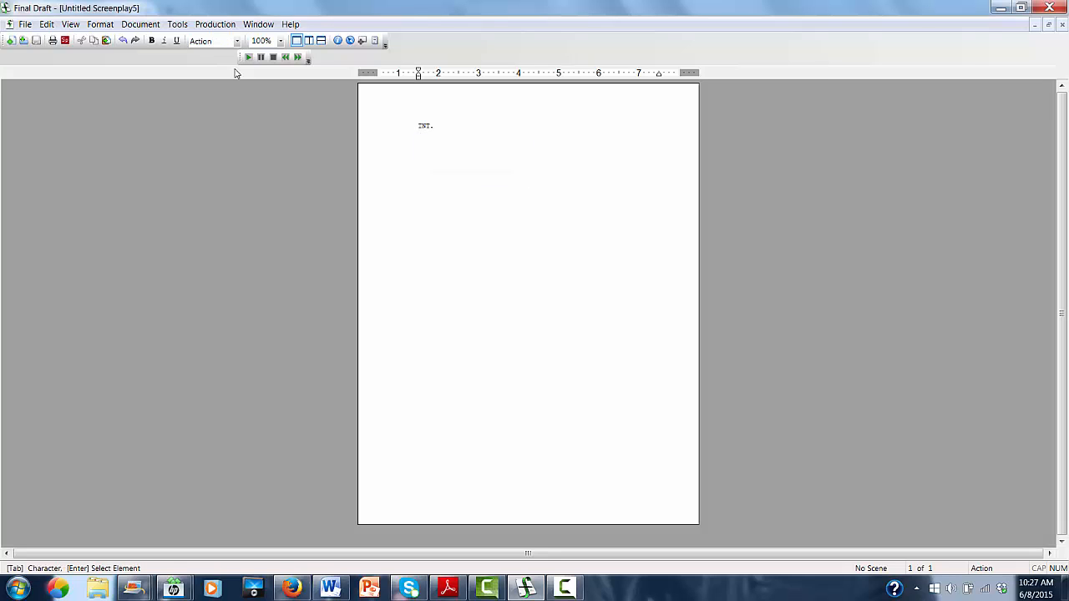
pyautogui.press('BackSpace')
pyautogui.write('GOLD')
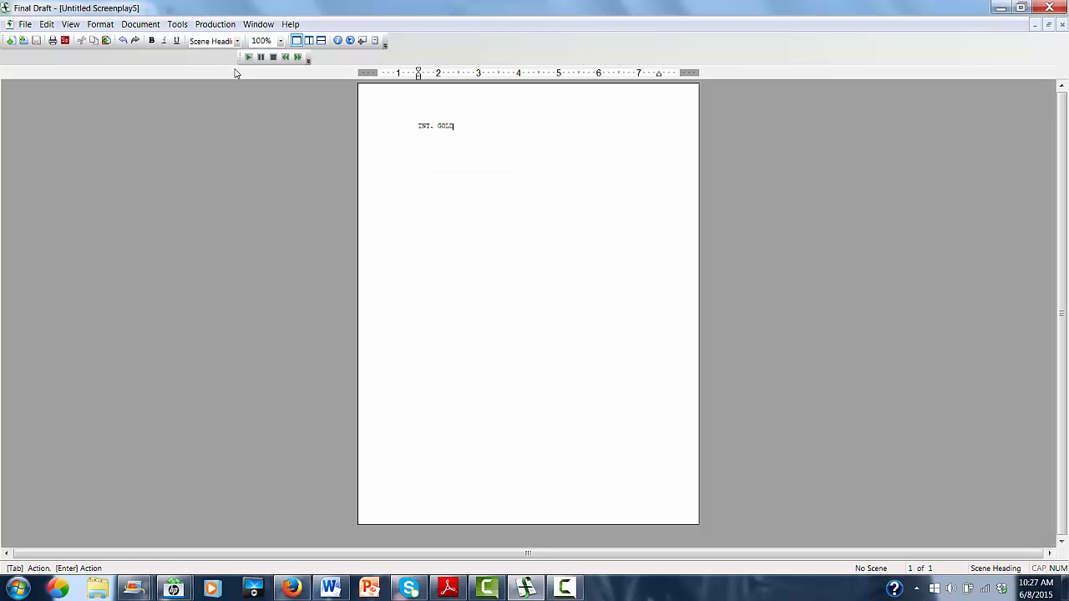
pyautogui.write('SPHON HALL - E')
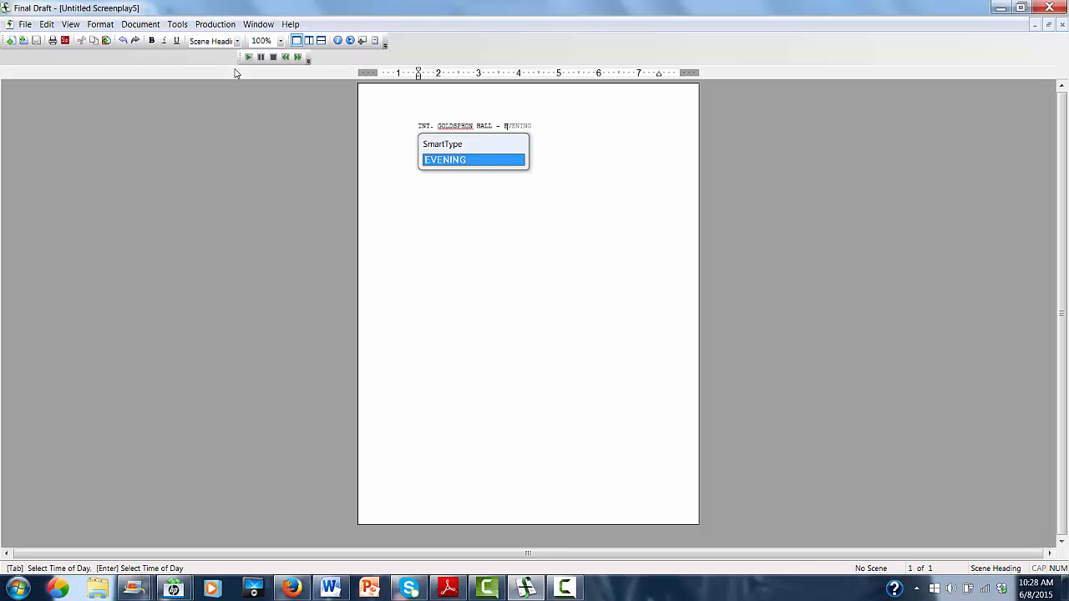
pyautogui.write('ARLY ')
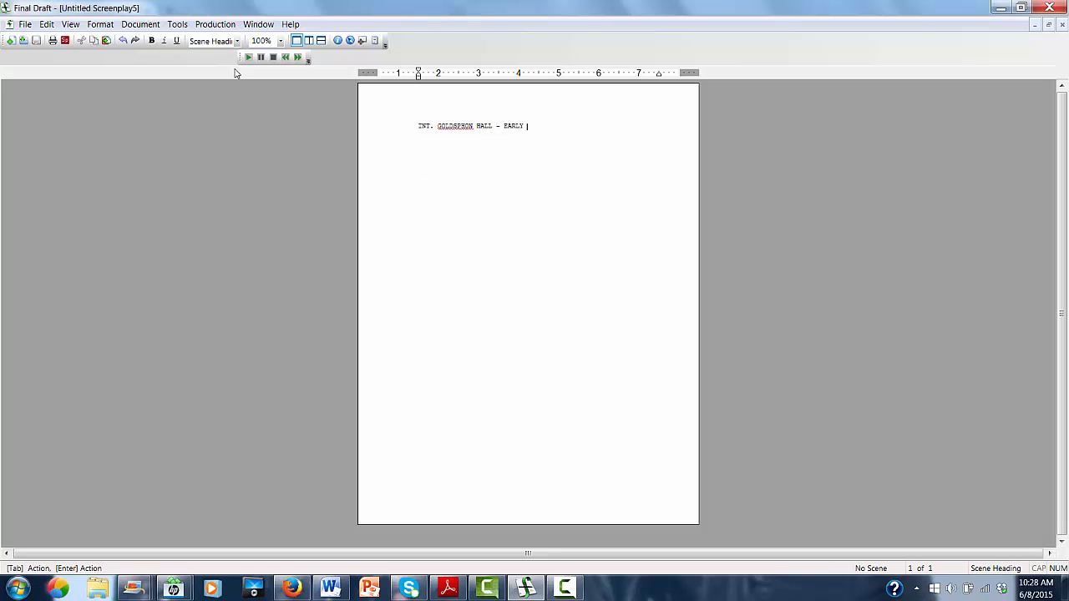
pyautogui.write('EVENING')
pyautogui.press('Return')
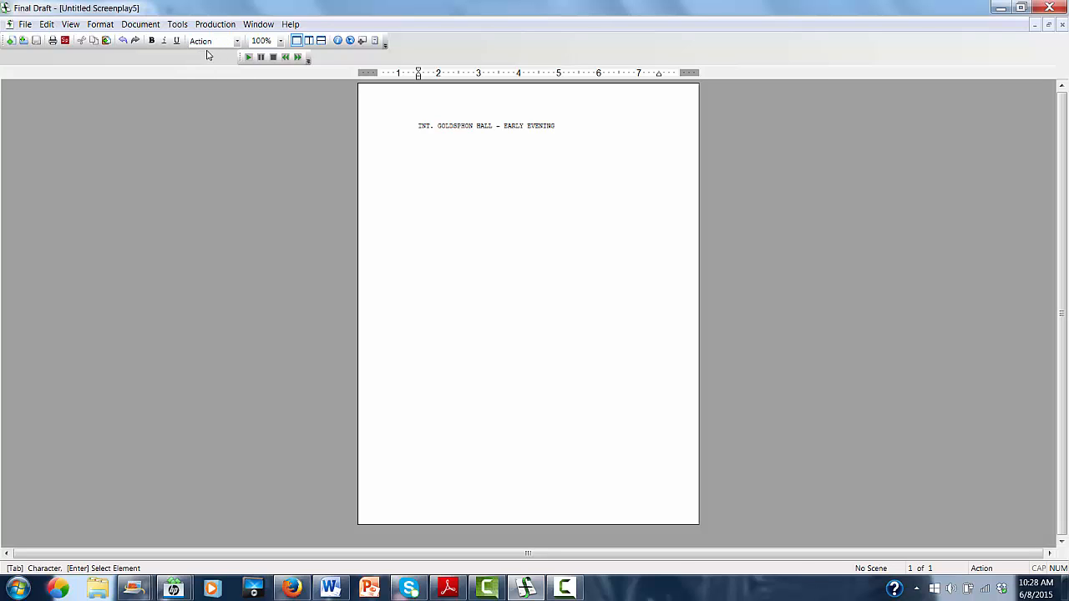
# Write the action line "Students chatter before class." under the opening scene heading.
pyautogui.write('Students c')
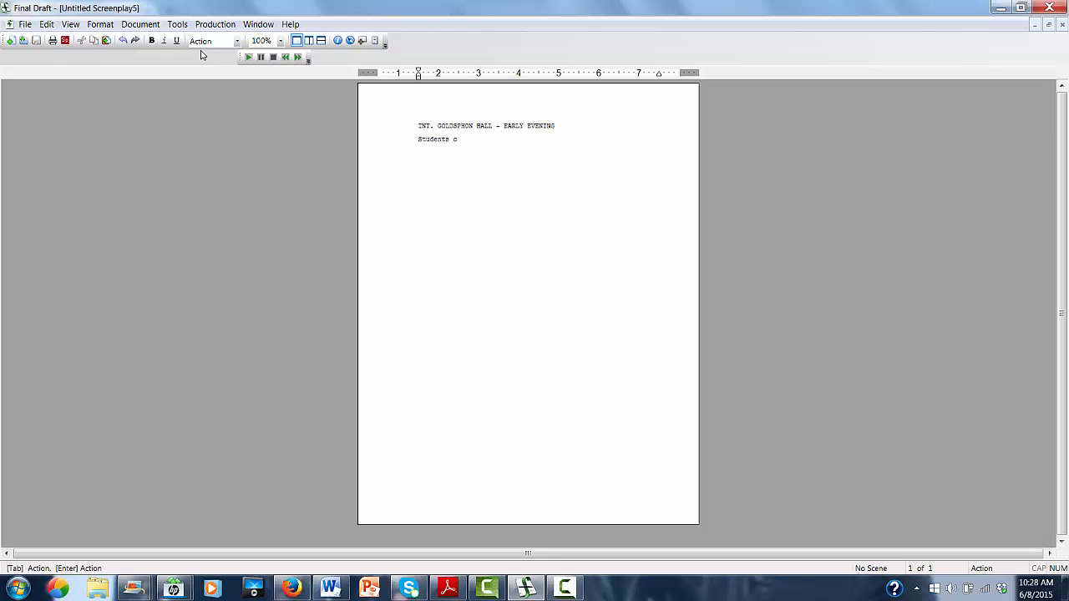
pyautogui.write('hatter before class.')
pyautogui.press('Return')
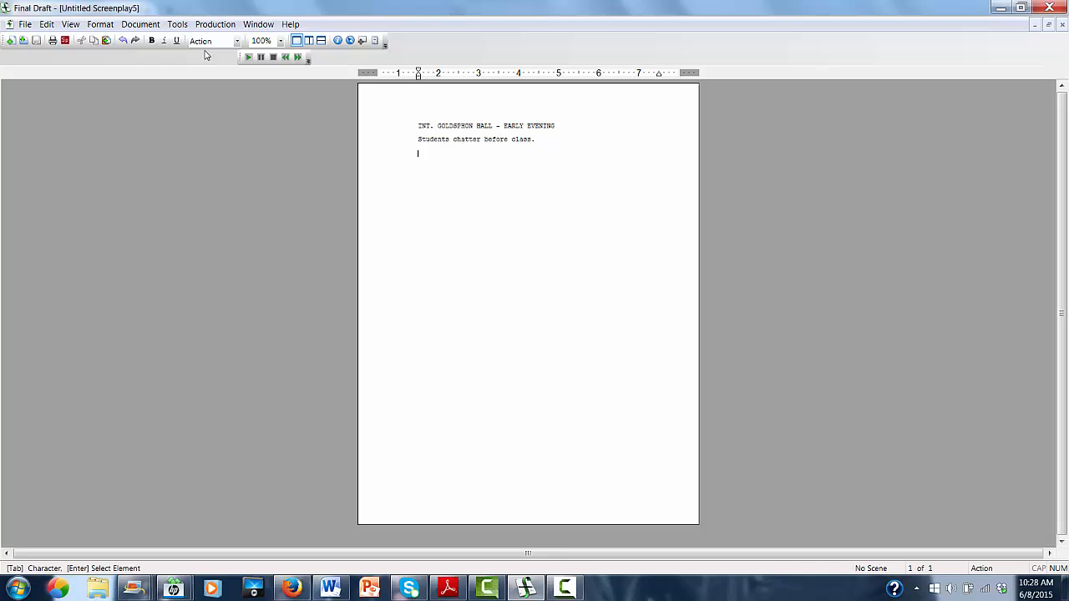
# Add the character cue MITCHELL with the dialogue "Hey Em, what's up?" below the action line.
pyautogui.press('Tab')
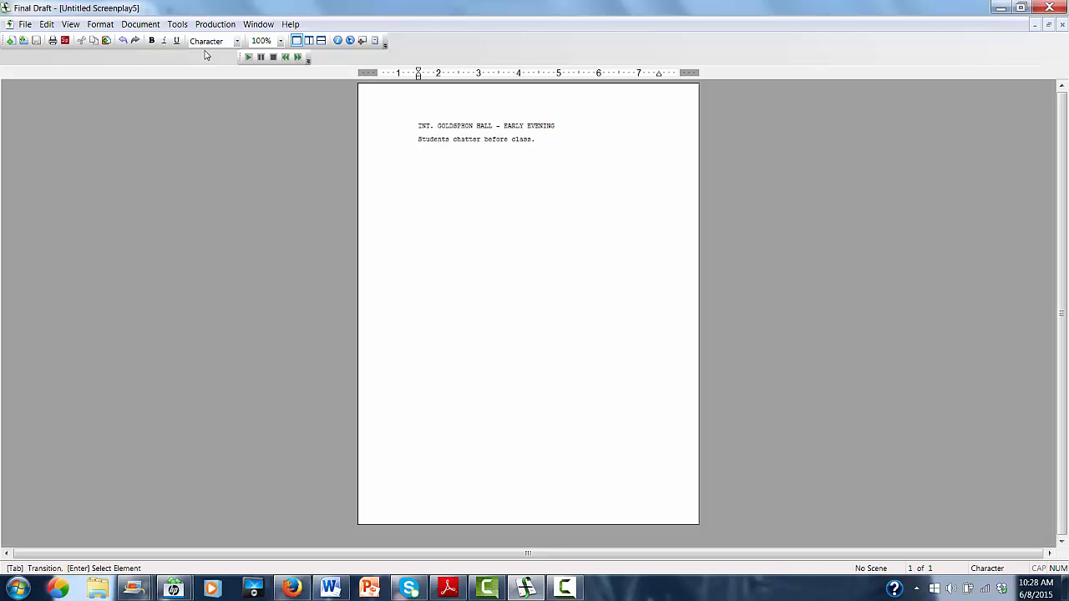
pyautogui.write('M')
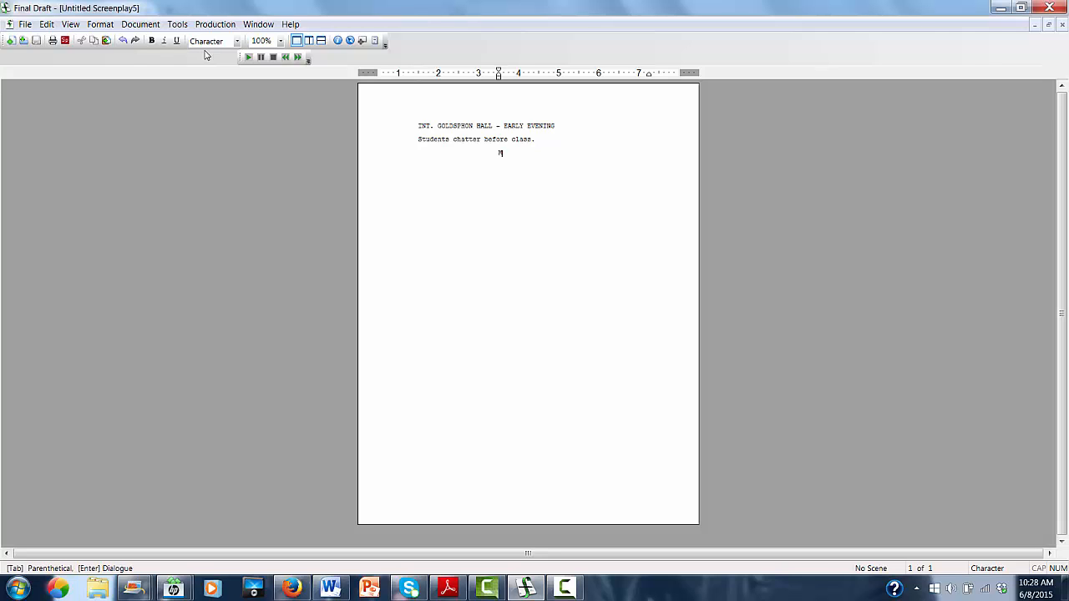
pyautogui.write('ITCHELL')
pyautogui.press('Return')
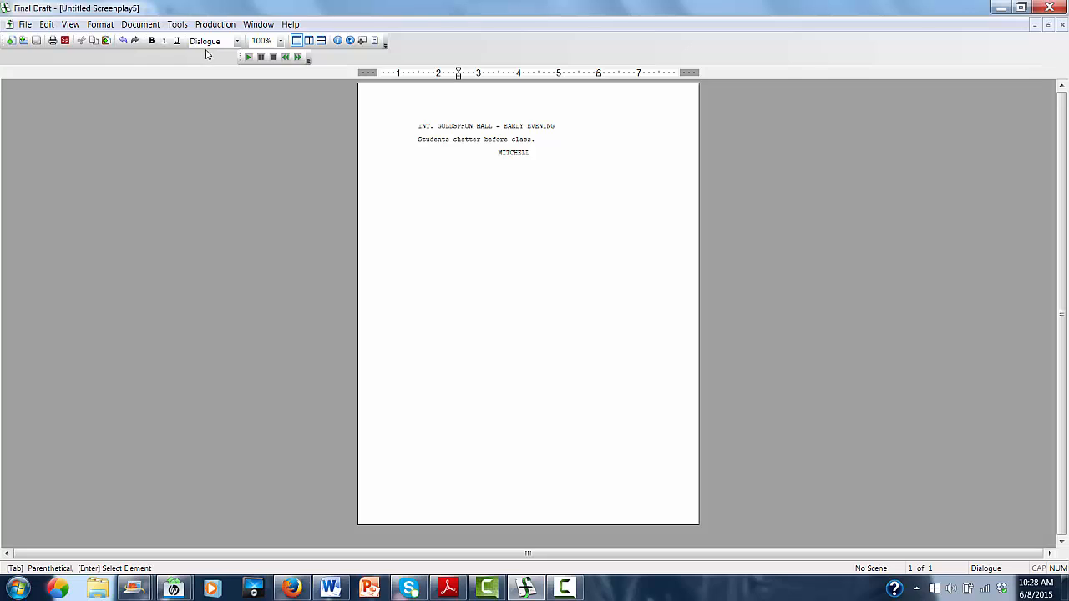
pyautogui.write("Hey Em, what's up?")
pyautogui.press('BackSpace')
pyautogui.write('?')
pyautogui.press('Return')
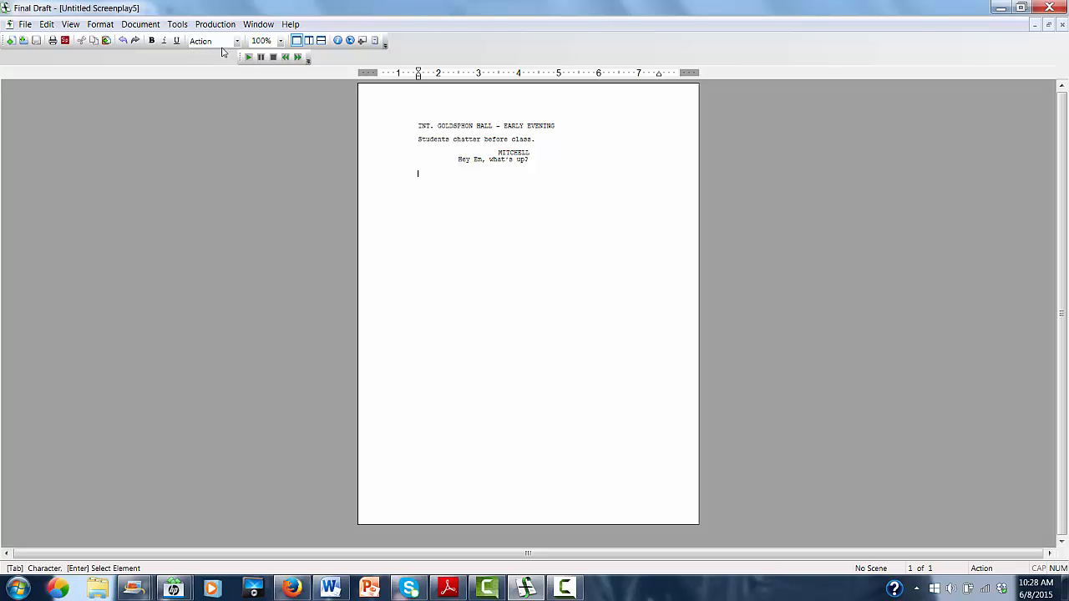
# Add the character cue EMILY using the Character element, with the dialogue "Not much, where've you been?".
pyautogui.click(238, 40)
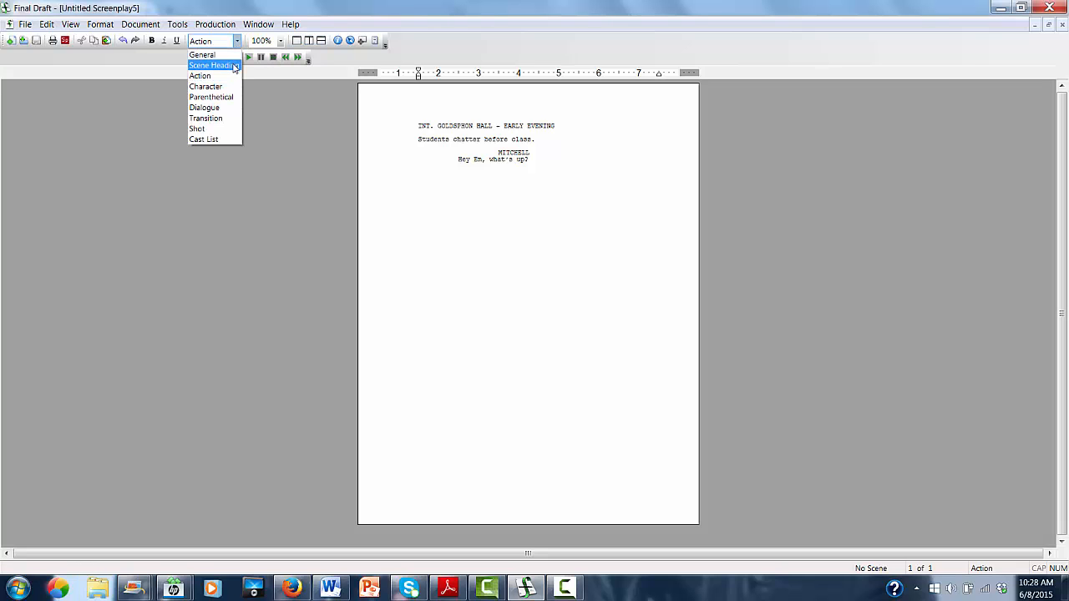
pyautogui.click(231, 86)
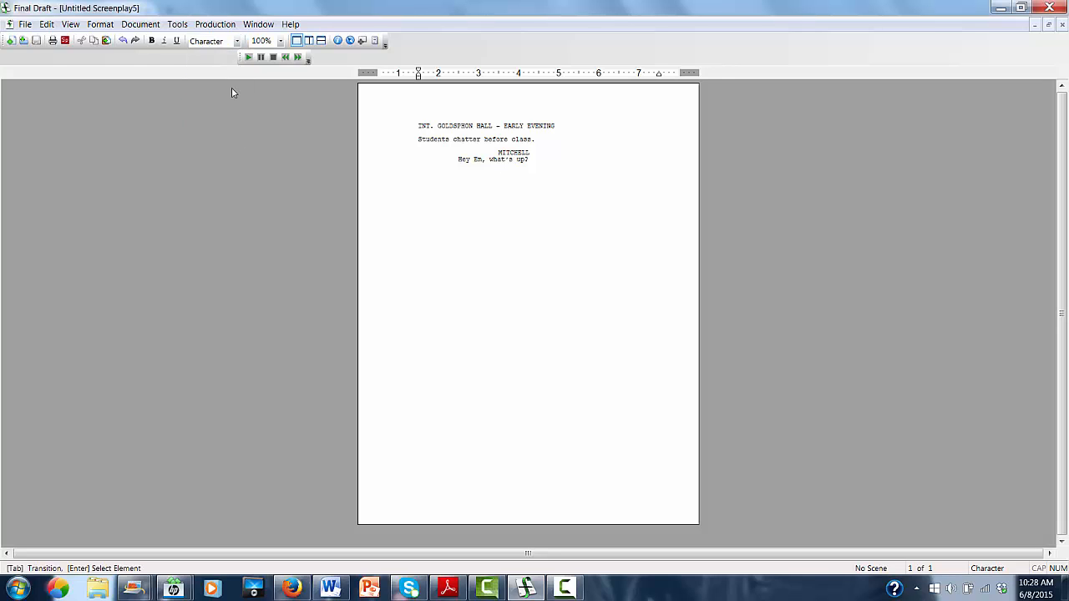
pyautogui.write('EMILY')
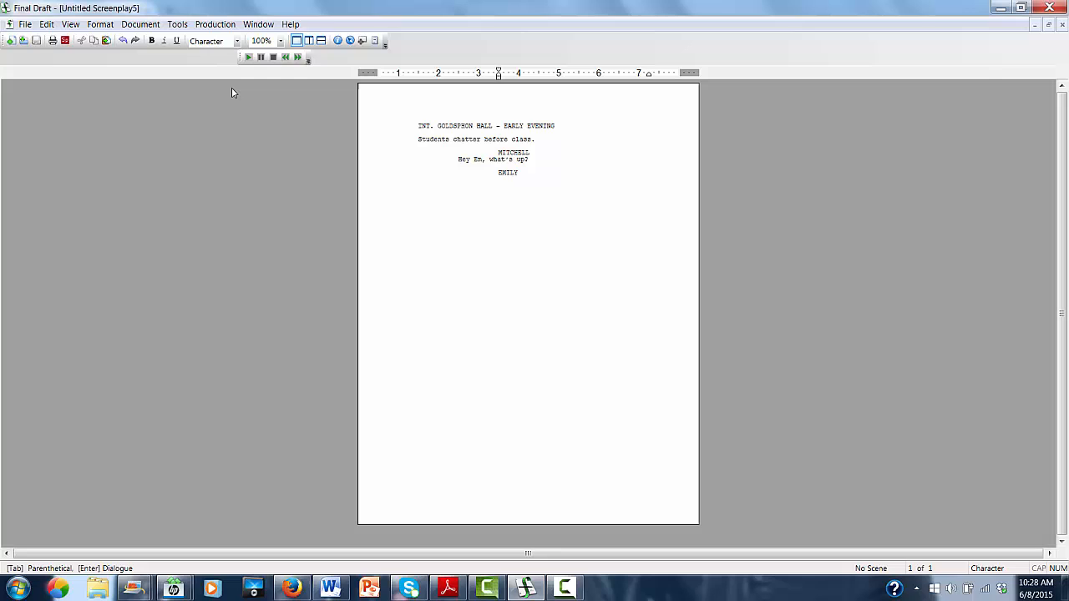
pyautogui.press('Return')
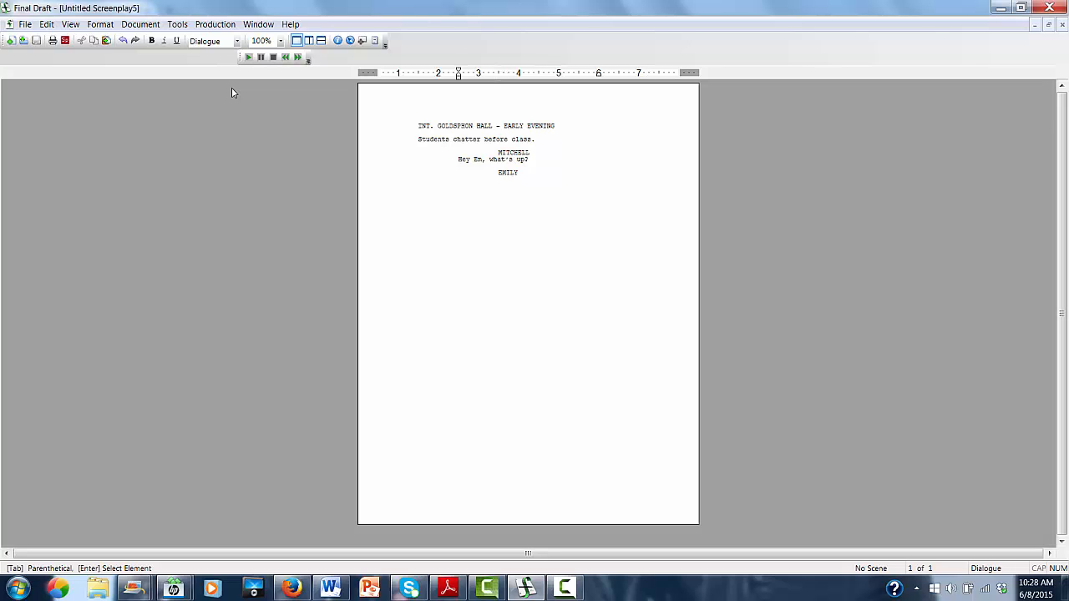
pyautogui.write("Not much, where've you been?")
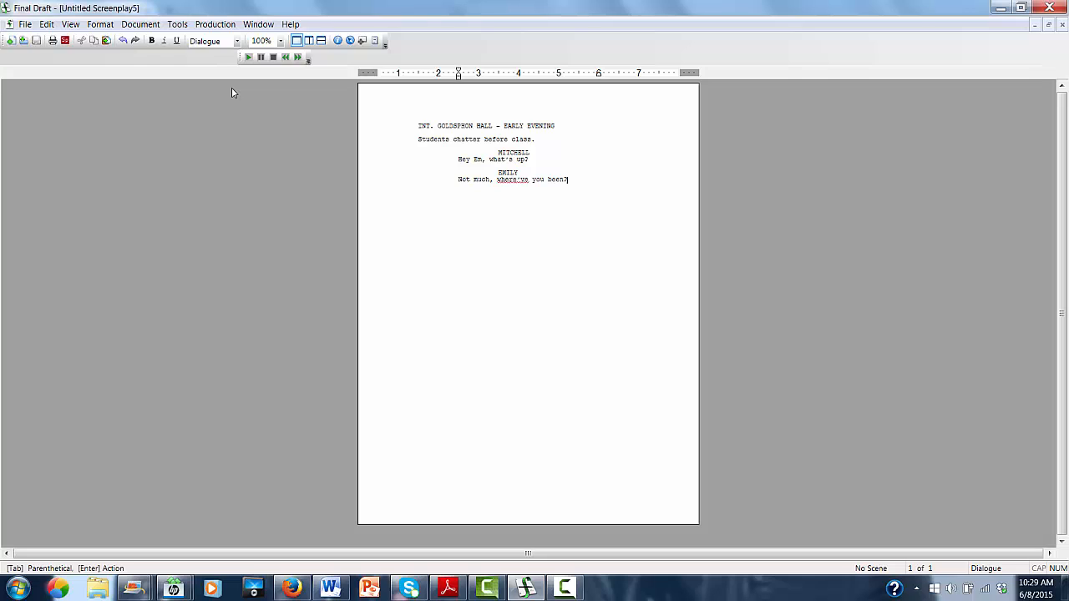
pyautogui.press('Return')
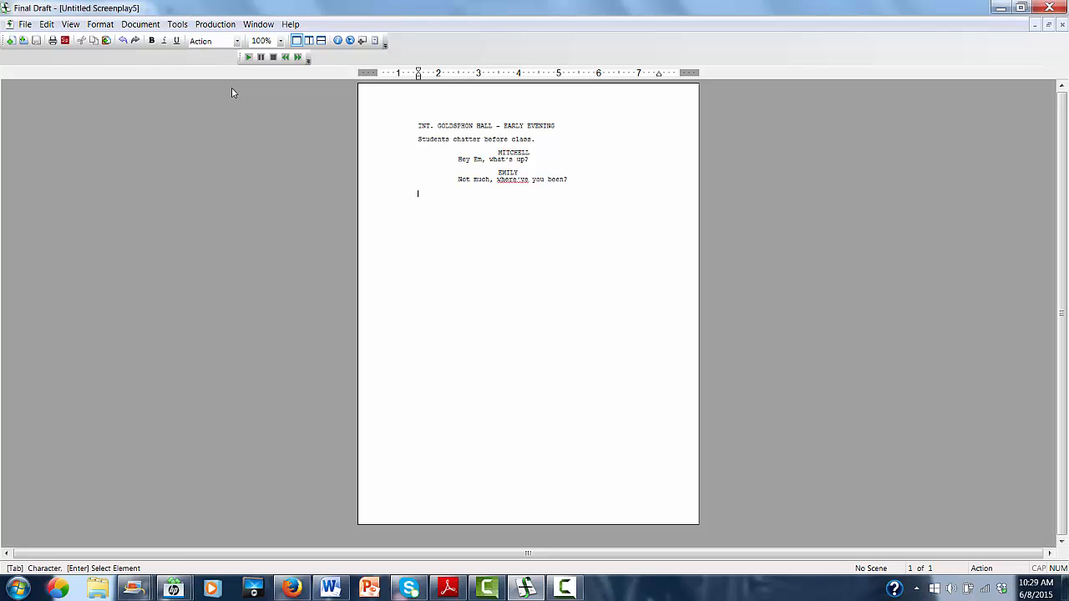
# Add a reply under the suggested cue MITCHELL with the dialogue "I had to take care of a few things before class.".
pyautogui.press('Tab')
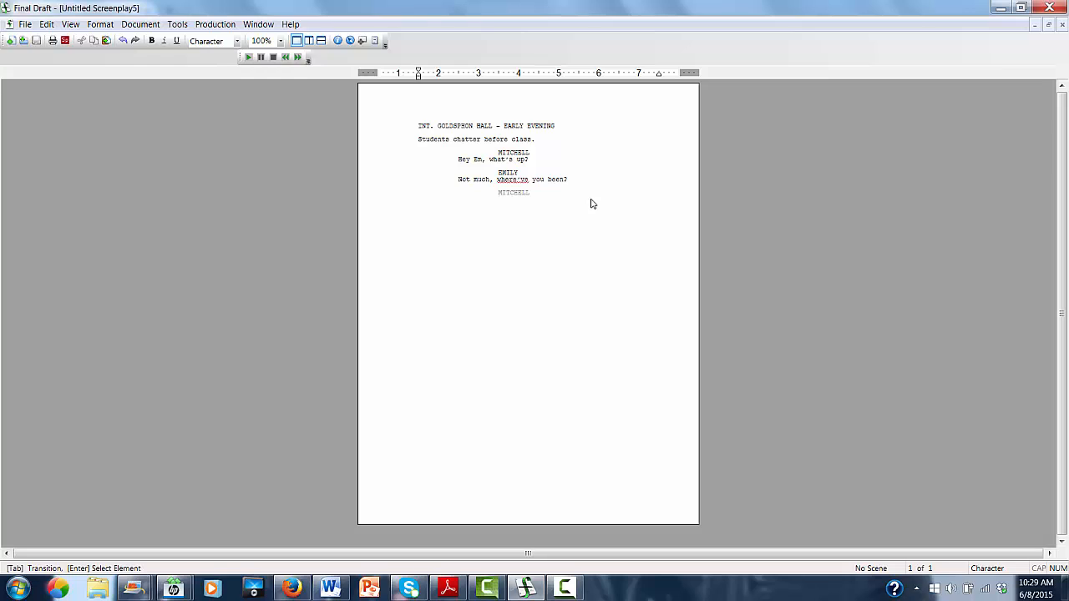
pyautogui.press('Return')
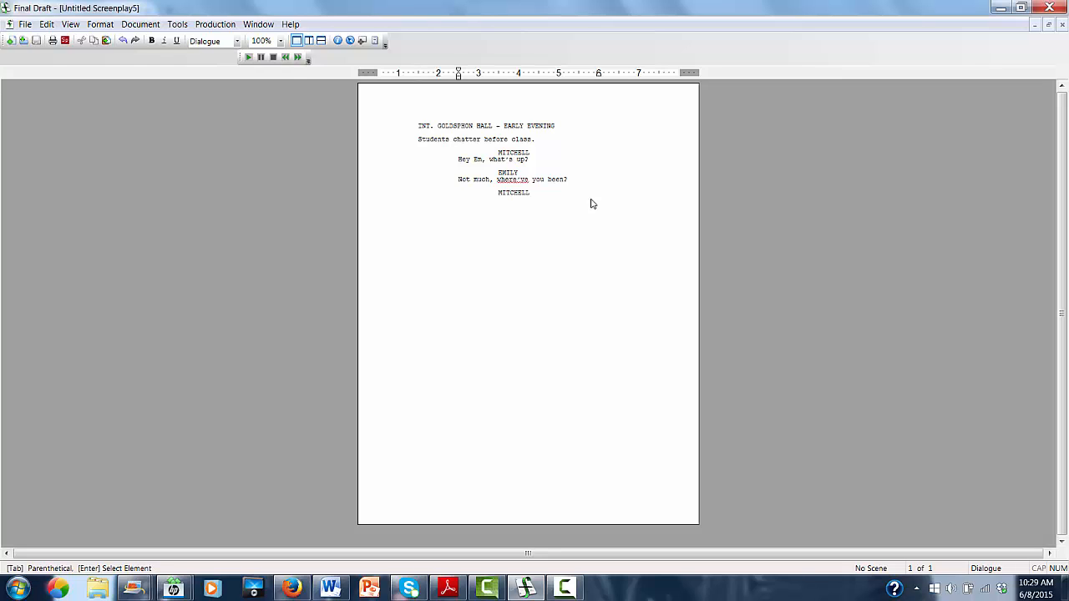
pyautogui.write('I had to take care of a few things before class.')
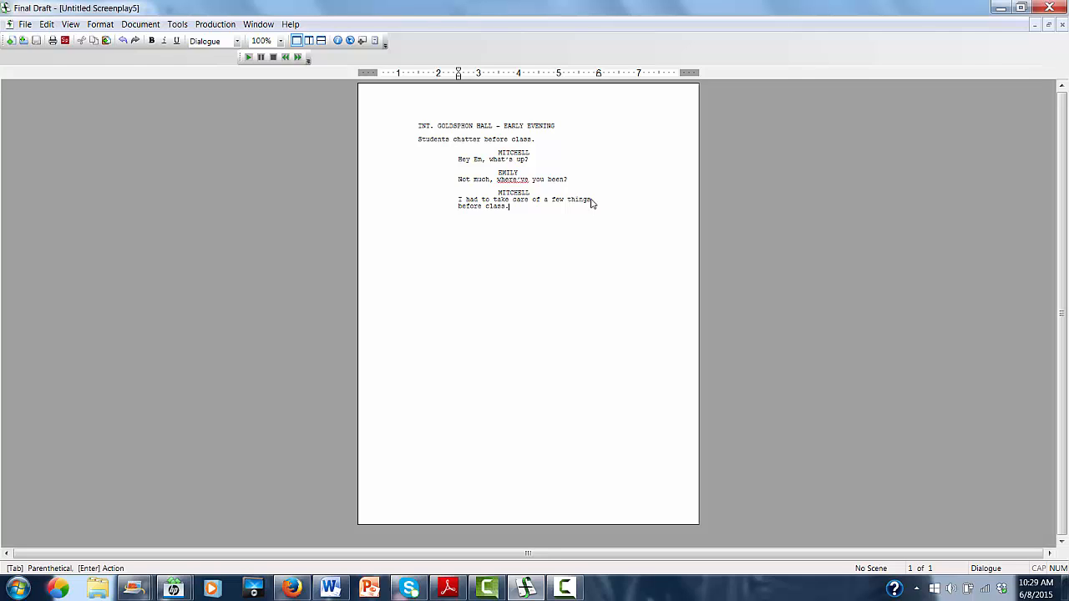
# Write the action line "Emily reaches for her bag." after the last dialogue.
pyautogui.press('Return')
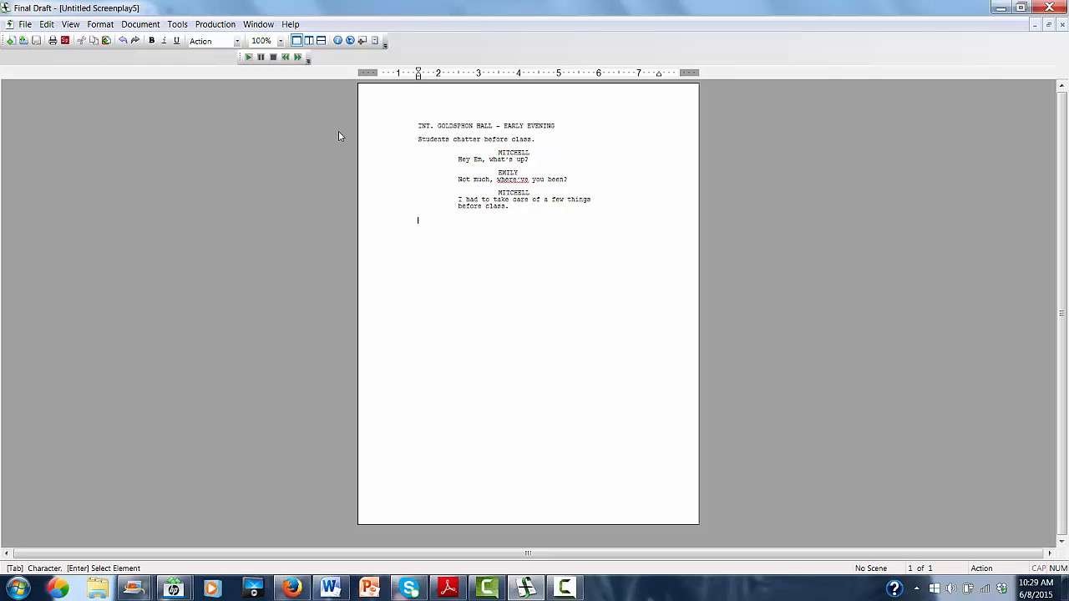
pyautogui.write('Emily')
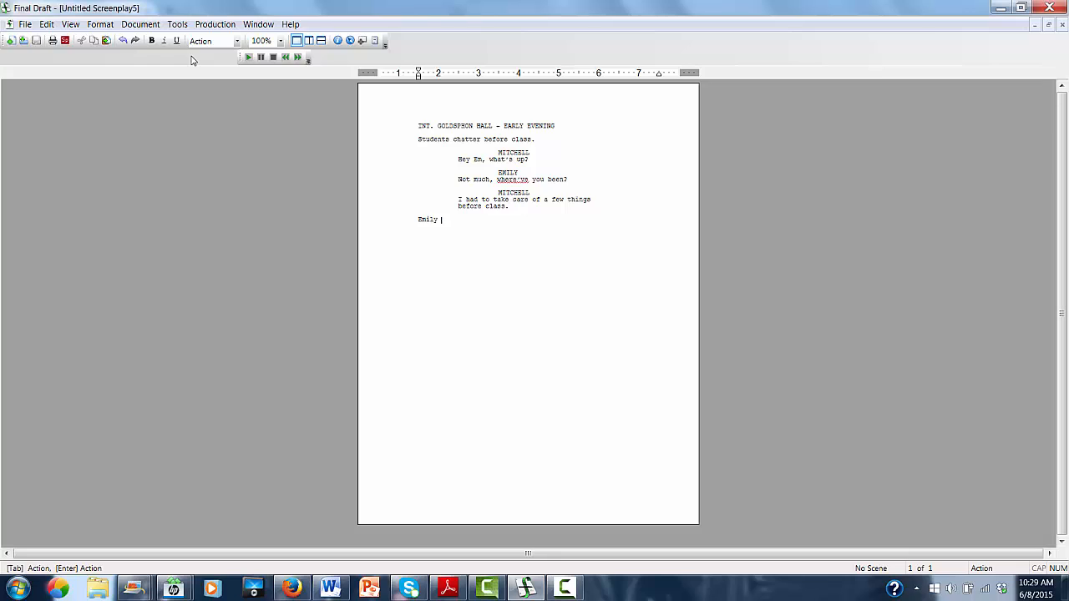
pyautogui.write(' reaches for her bag.')
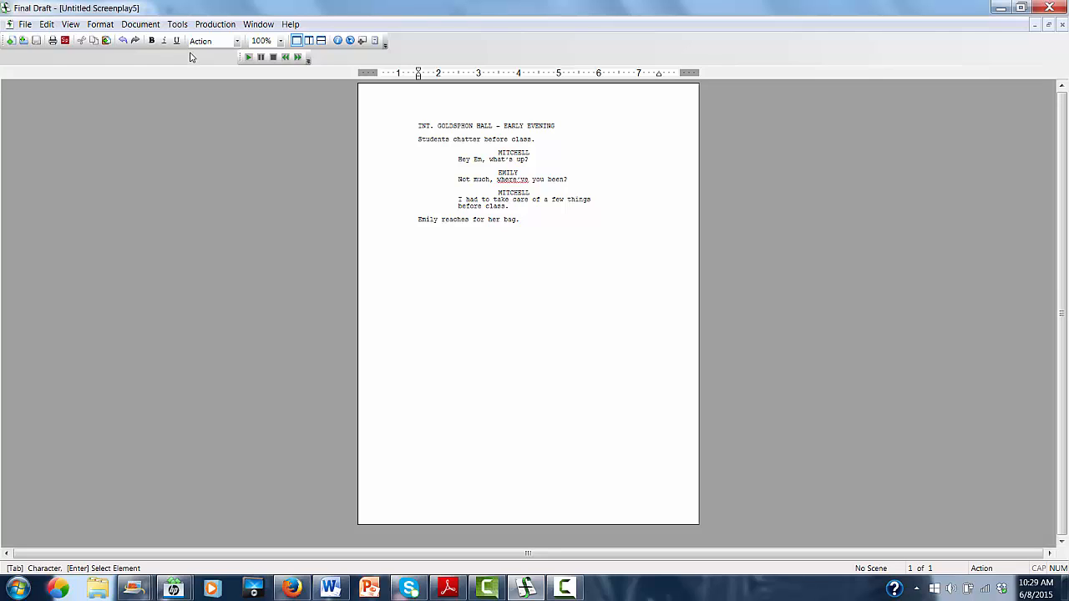
# Add a second scene heading "EXT. GOLDSPHON PARKING LOT - EVENING" using the Scene Heading element.
pyautogui.click(237, 41)
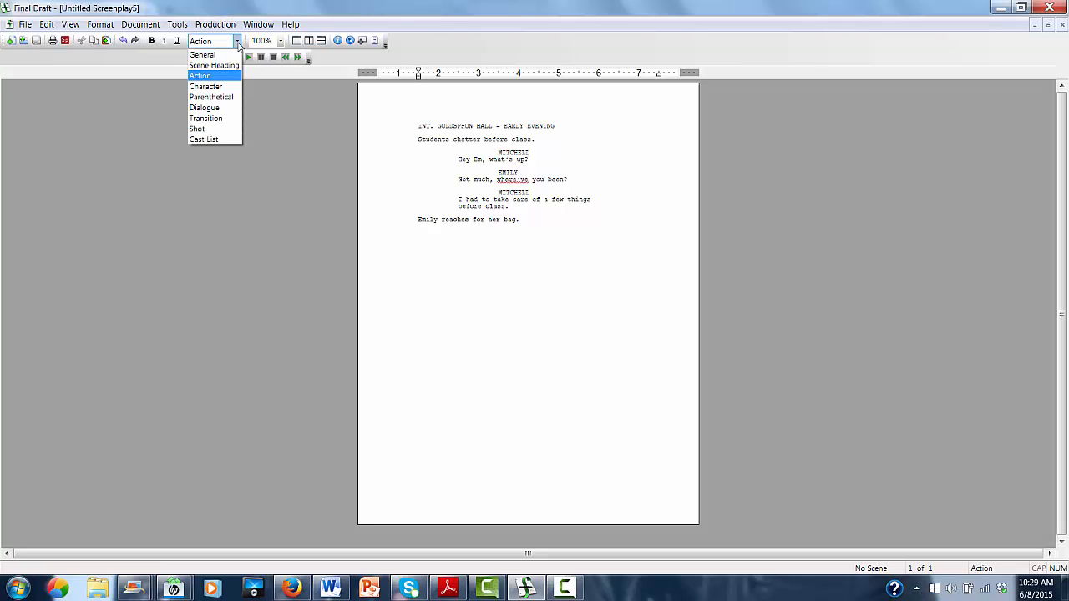
pyautogui.click(236, 66)
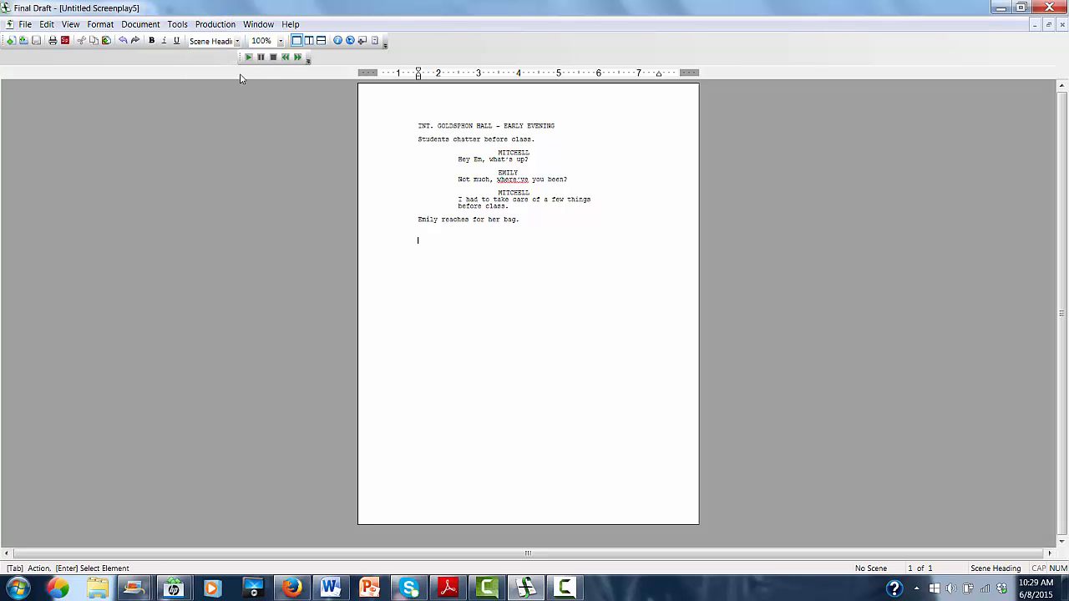
pyautogui.write('E')
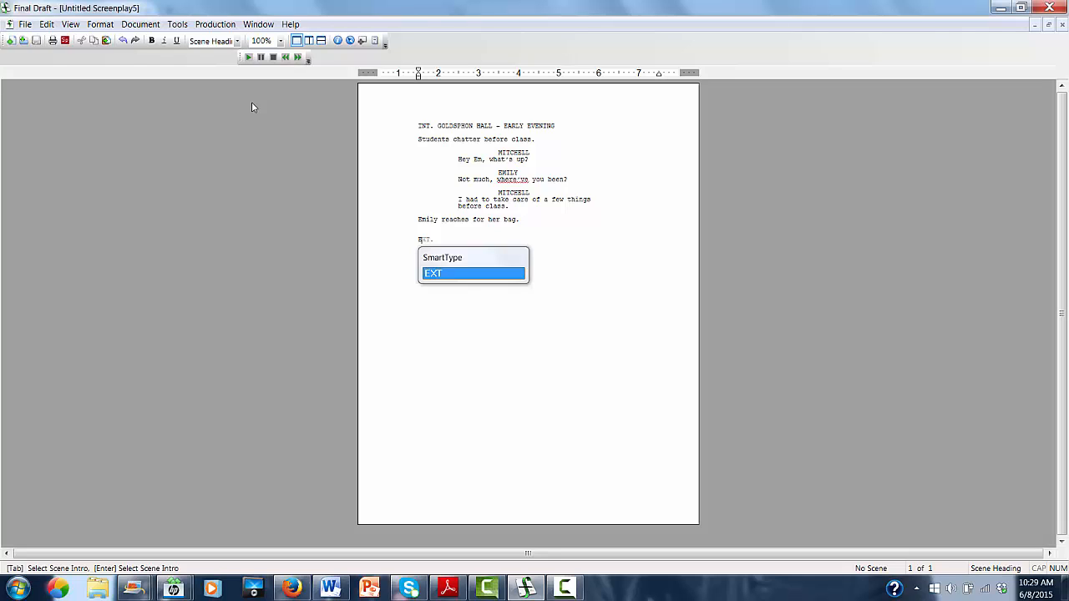
pyautogui.press('Return')
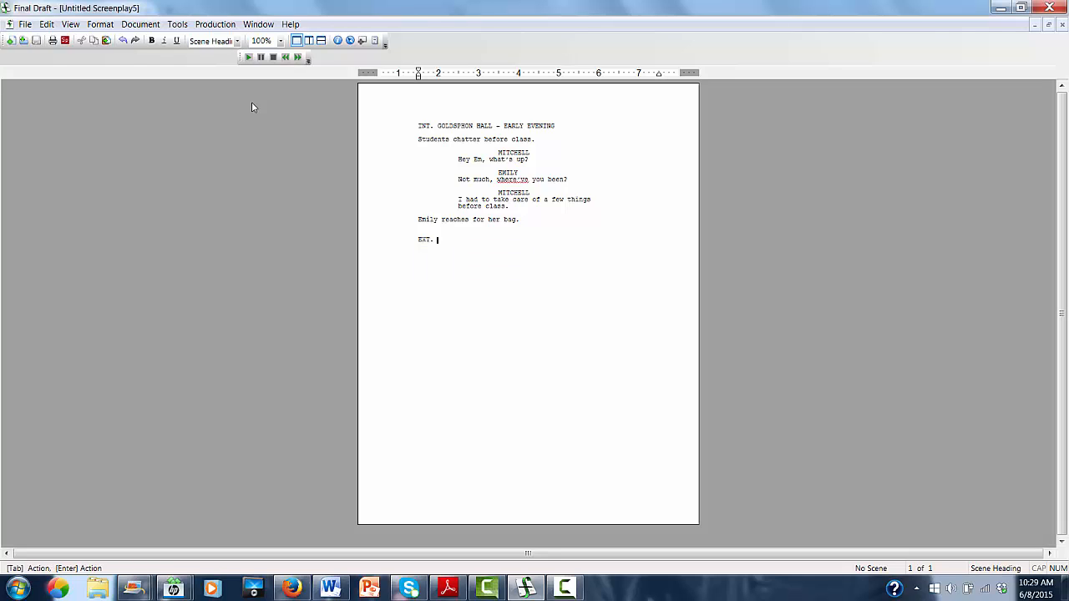
pyautogui.write('GOLDSP')
pyautogui.press('BackSpace')
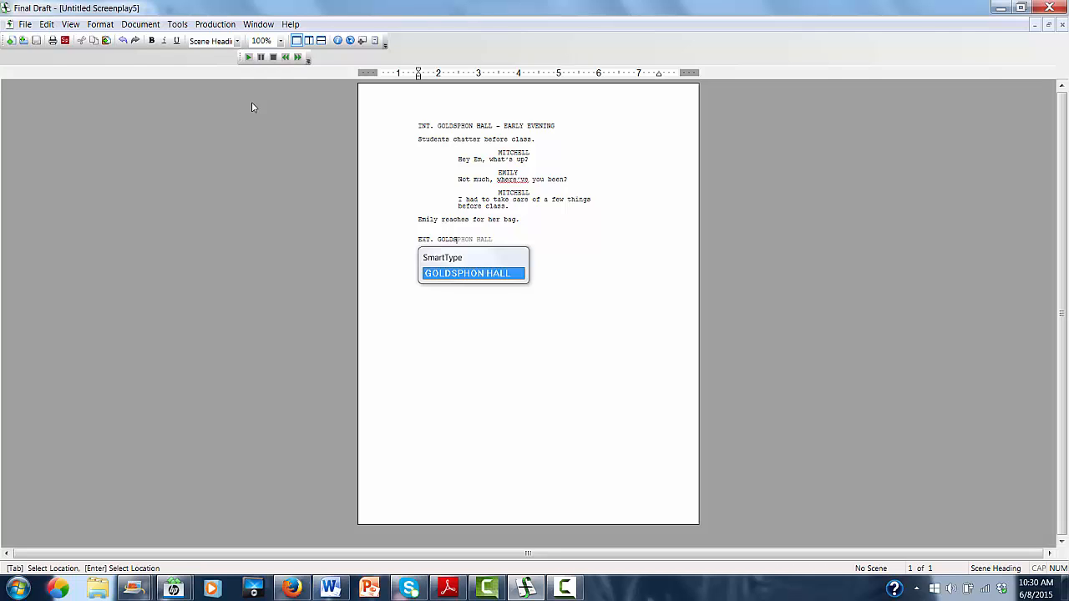
pyautogui.write('PHON PARKING L')
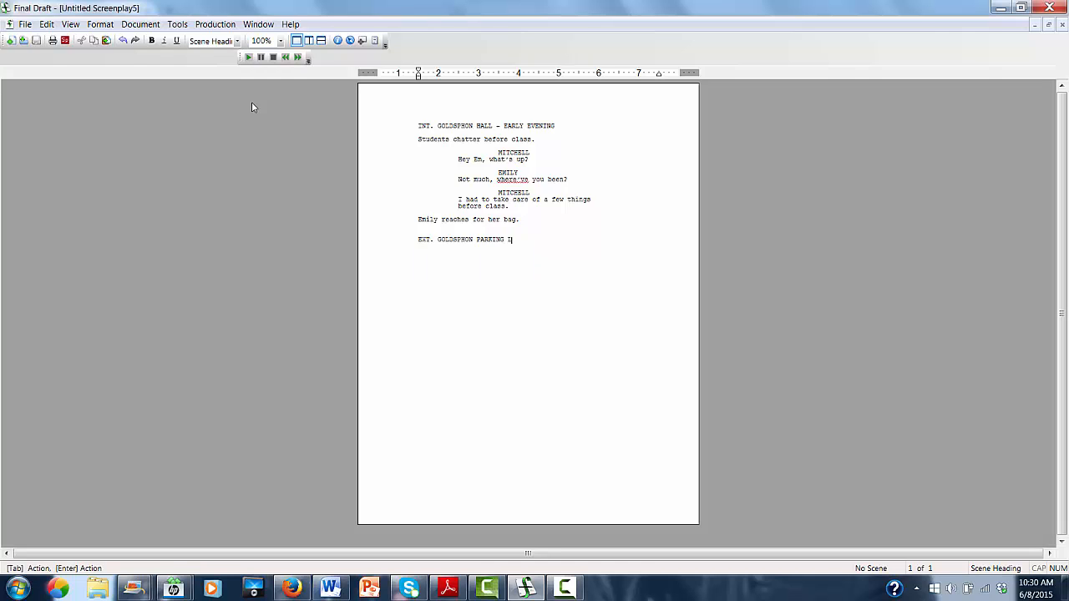
pyautogui.write('OT - E')
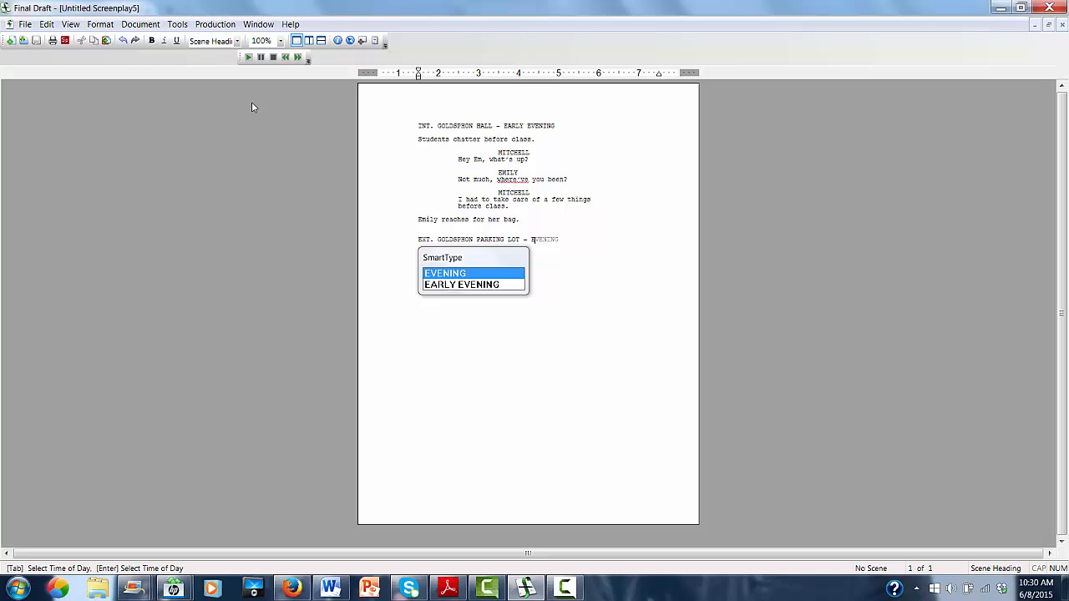
pyautogui.press('Return')
pyautogui.press('Return')
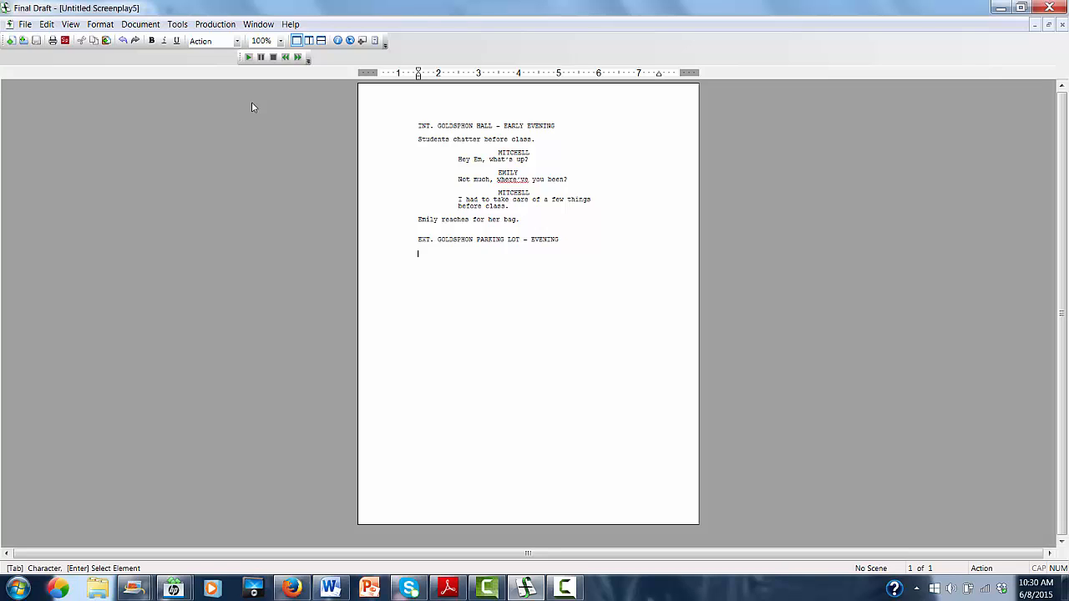
# Add the character cue MITCHELL under the parking lot scene heading, accepting the suggested name.
pyautogui.press('Tab')
pyautogui.write('M')
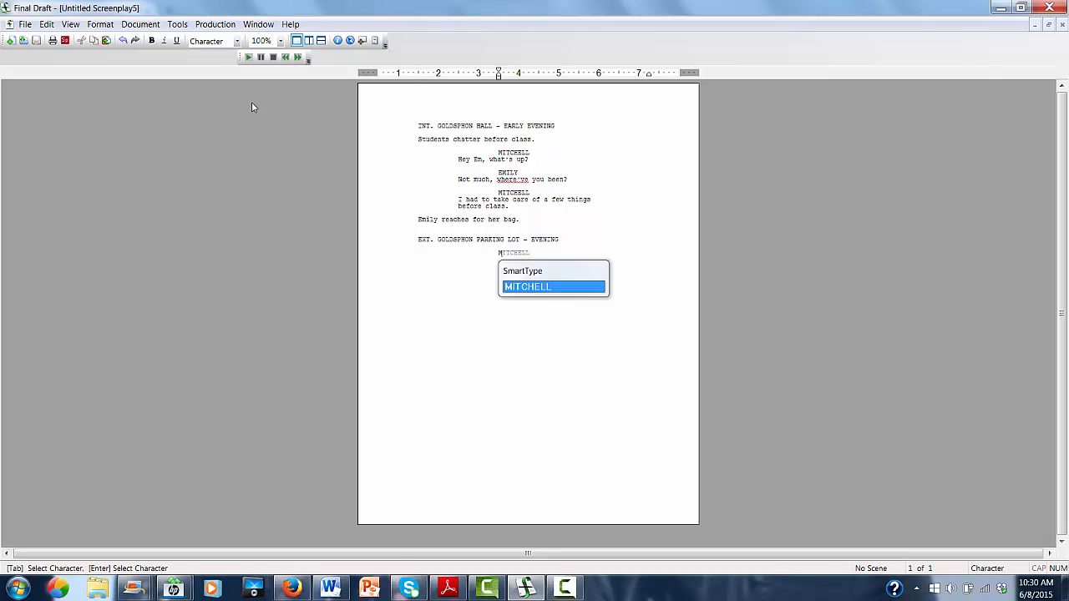
pyautogui.press('Return')
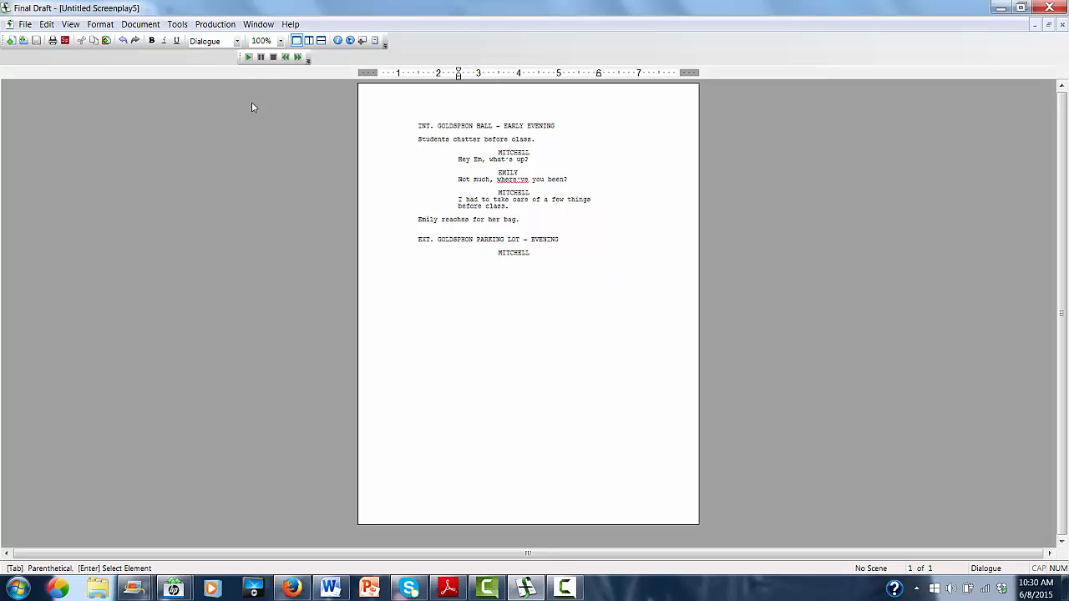
# Add the parenthetical "hopeful" under MITCHELL using the Parenthetical element, followed by the dialogue "I'll see you tomorrow?".
pyautogui.click(237, 43)
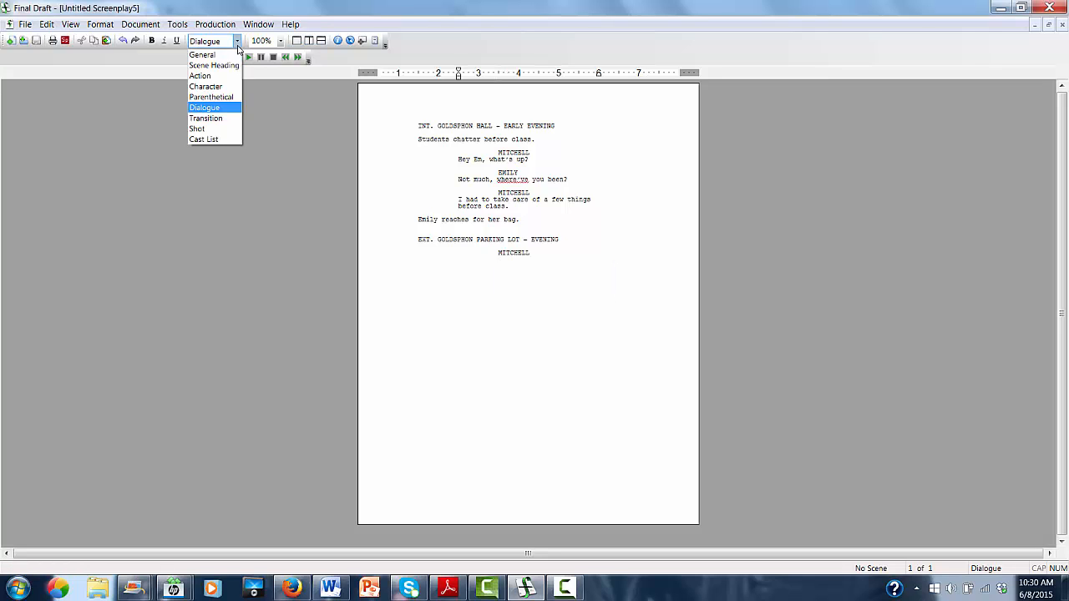
pyautogui.click(211, 97)
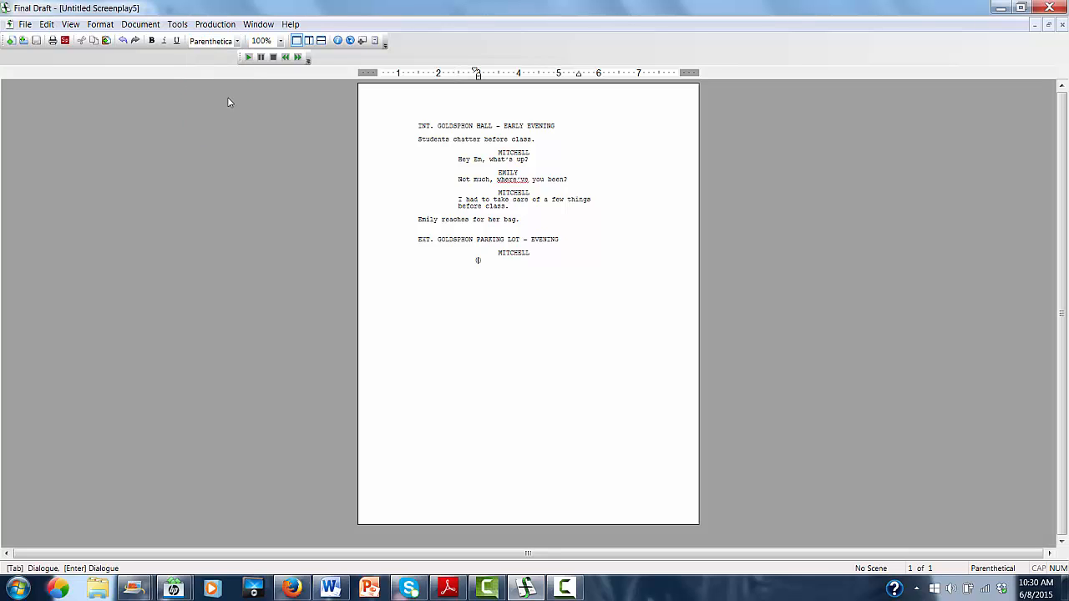
pyautogui.write('hopeful')
pyautogui.press('Return')
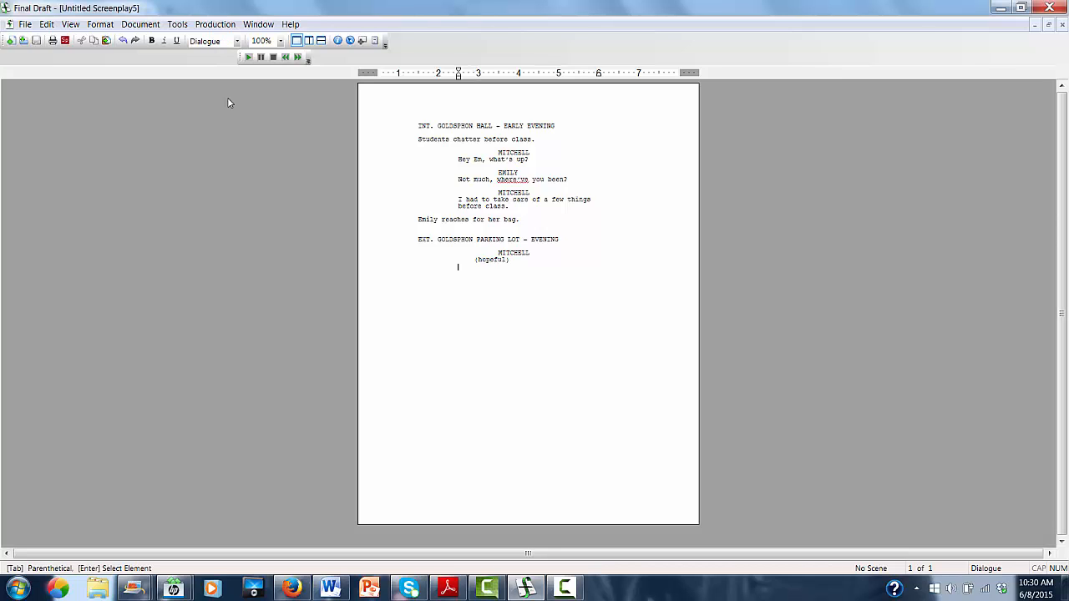
pyautogui.write("I'll see you tomorrow?")
# Add the character cue EMILY below Mitchell's line, accepting the suggested name.
pyautogui.press('Return')
pyautogui.press('Tab')
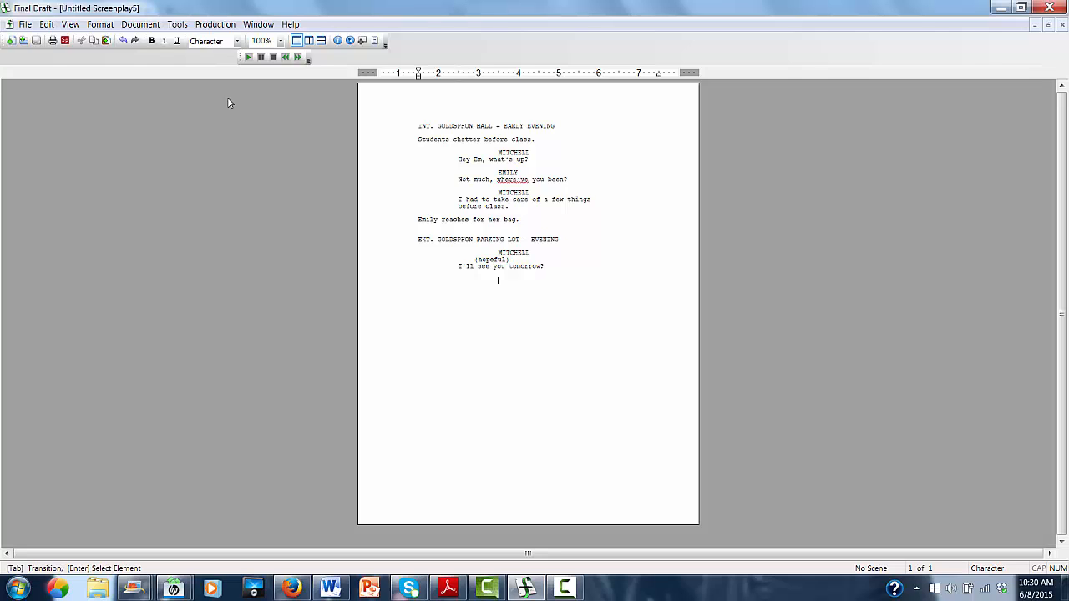
pyautogui.write('E')
pyautogui.press('Return')
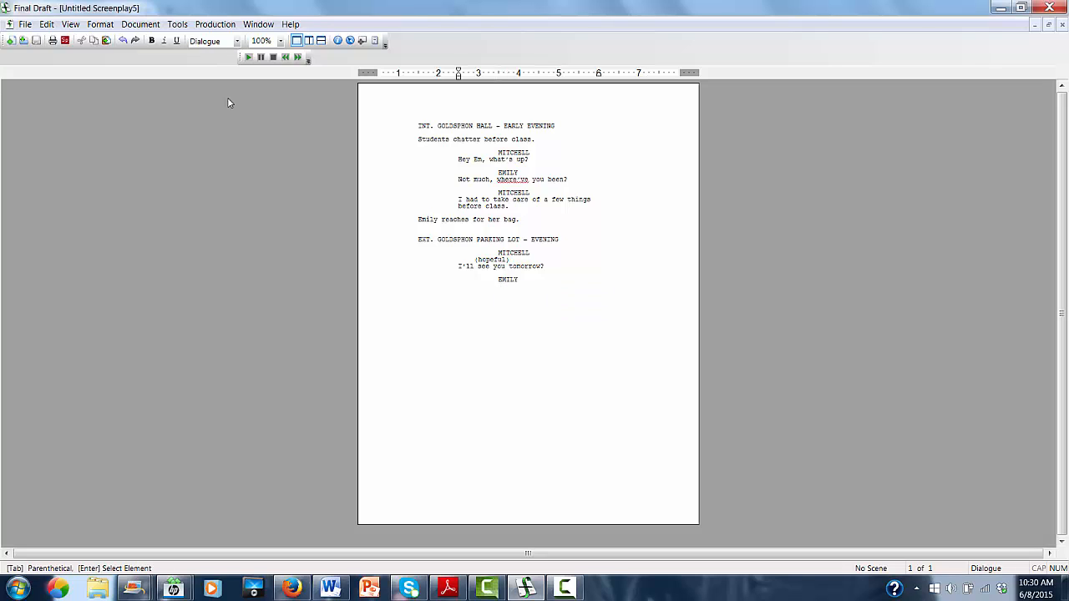
# Add the parenthetical "playful" under EMILY using the Parenthetical element, followed by the dialogue "Maybe.".
pyautogui.click(236, 41)
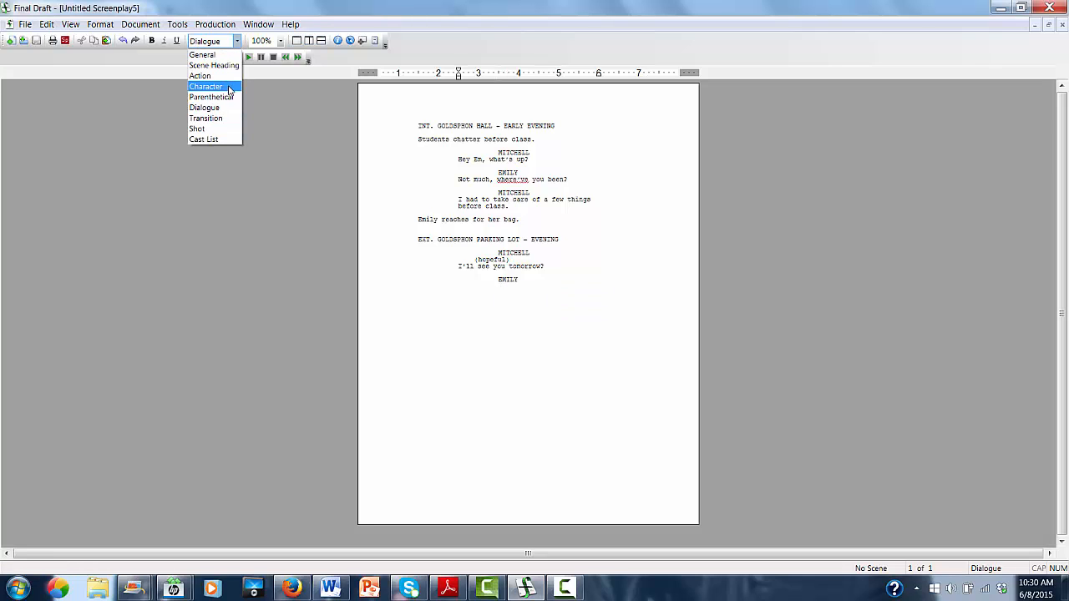
pyautogui.click(218, 97)
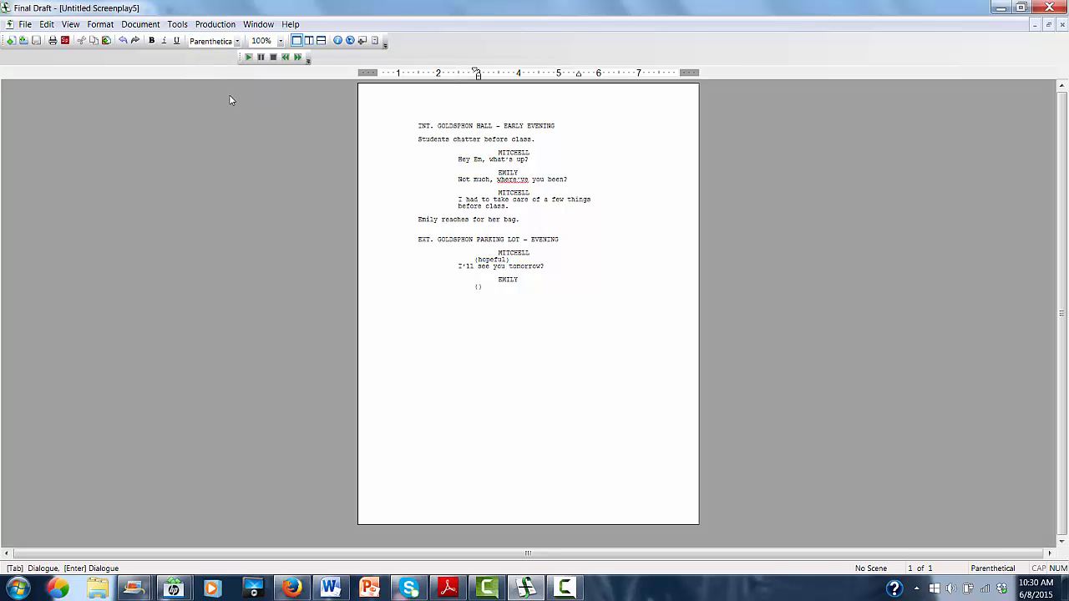
pyautogui.write('playfully')
pyautogui.press('BackSpace')
pyautogui.press('BackSpace')
pyautogui.press('Return')
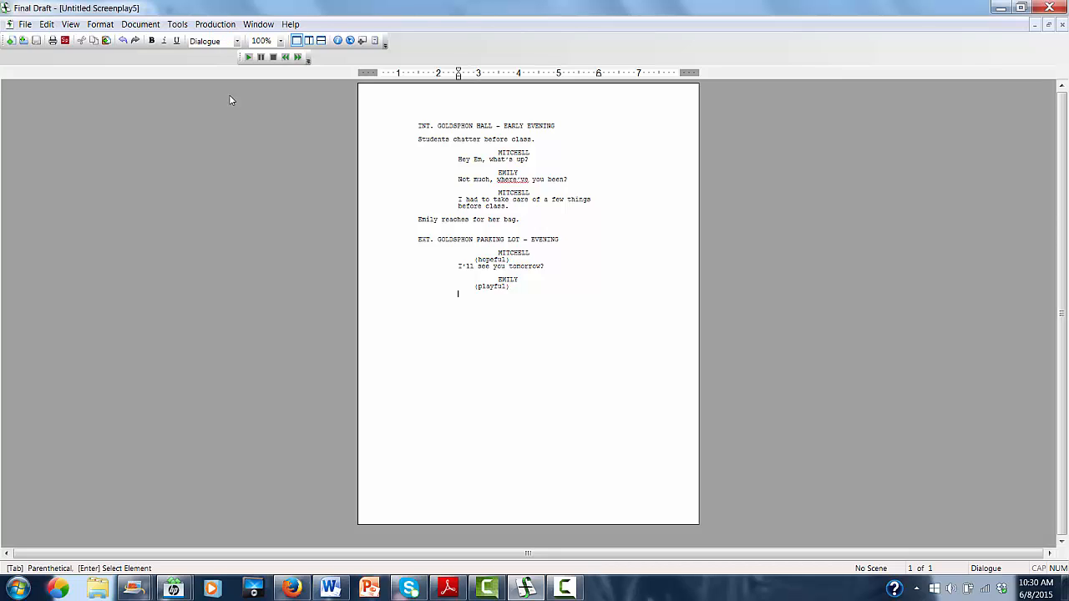
pyautogui.write('Maybe.')
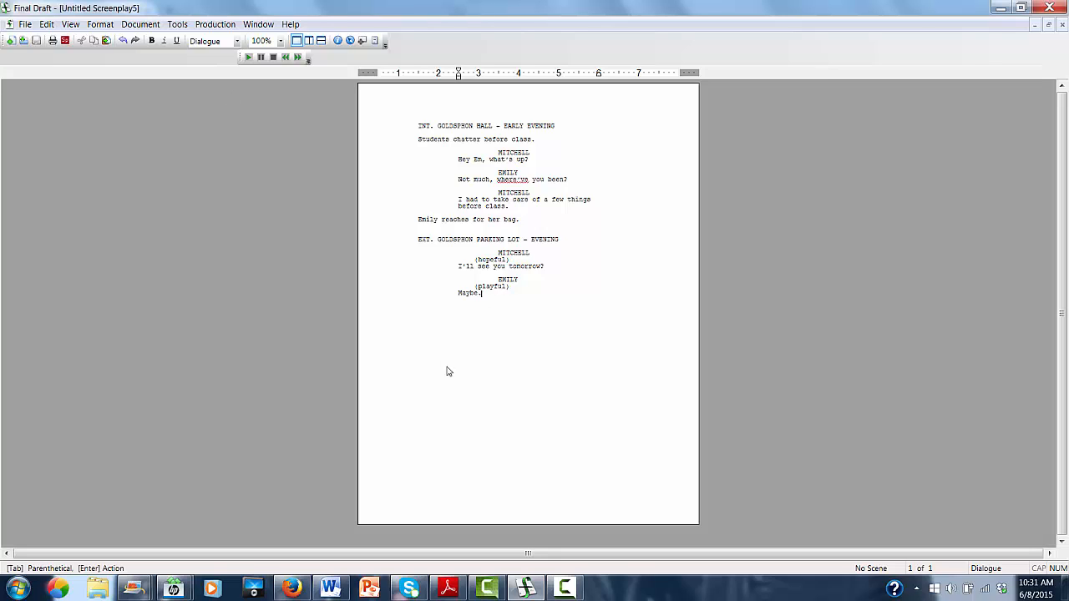